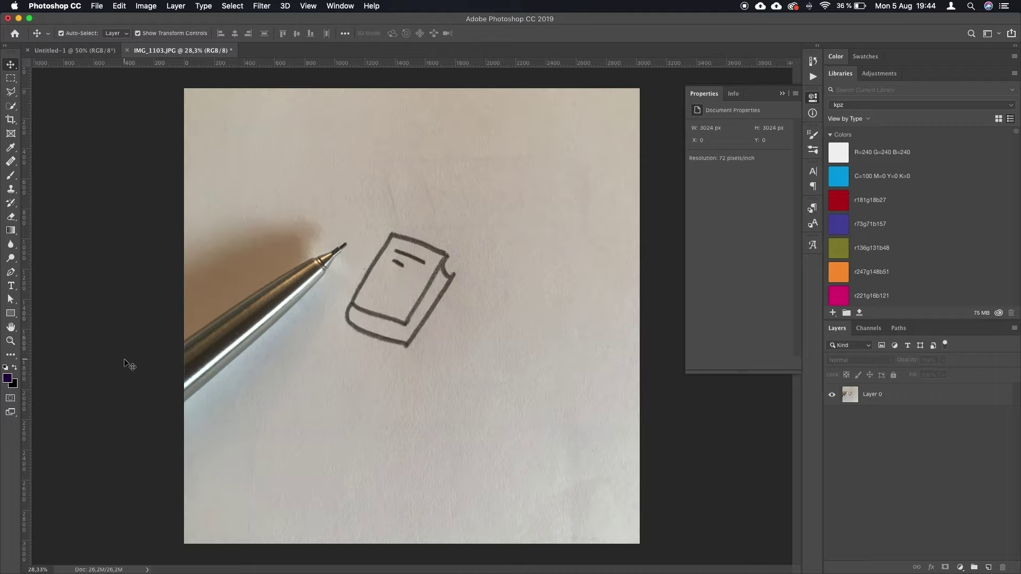
Select Layer 0 and add a Black & White adjustment layer to make the photo grey
scroll(349, 293, "up", 1)
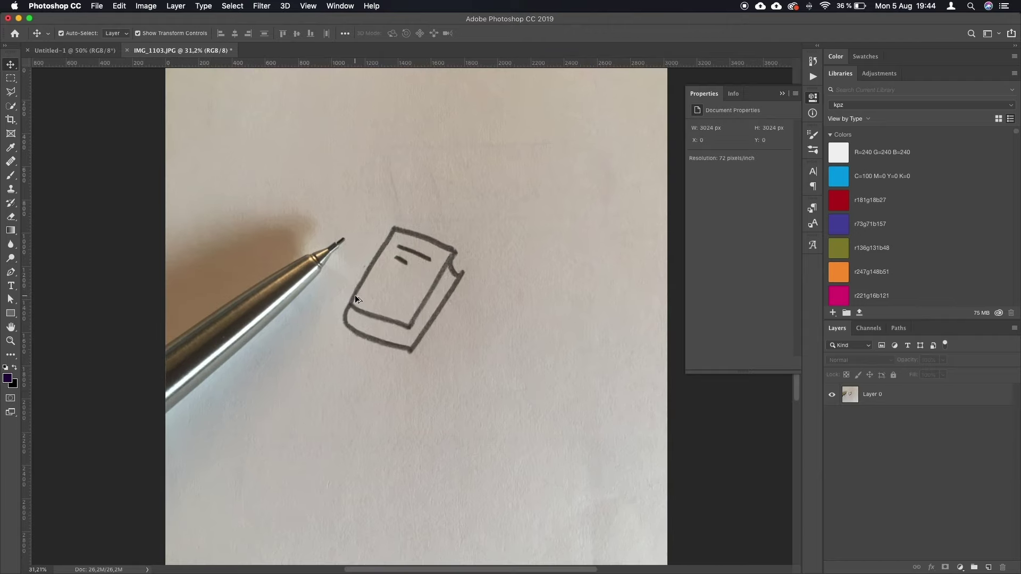
scroll(355, 295, "up", 1)
scroll(384, 275, "up", 3)
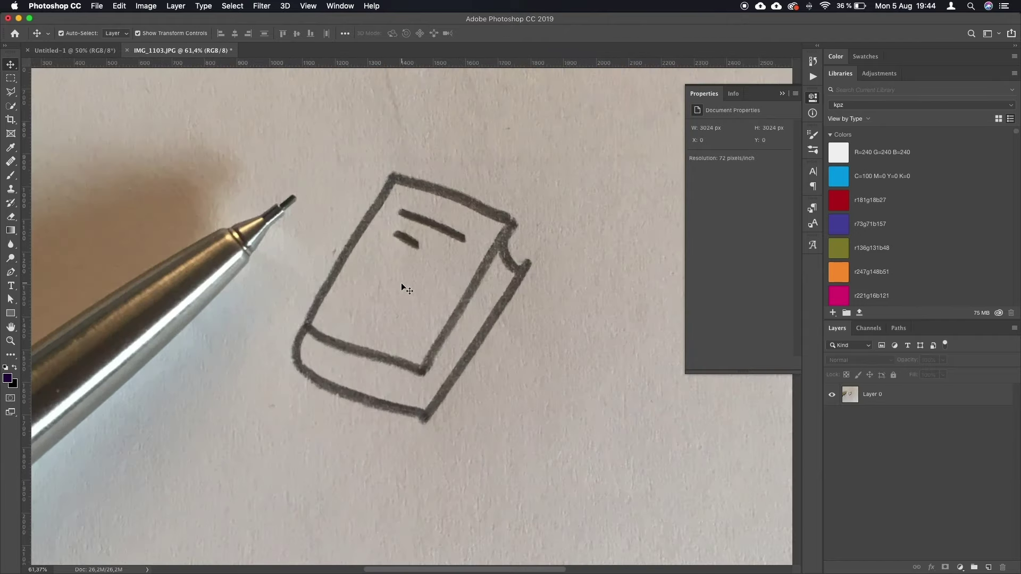
scroll(401, 283, "down", 4)
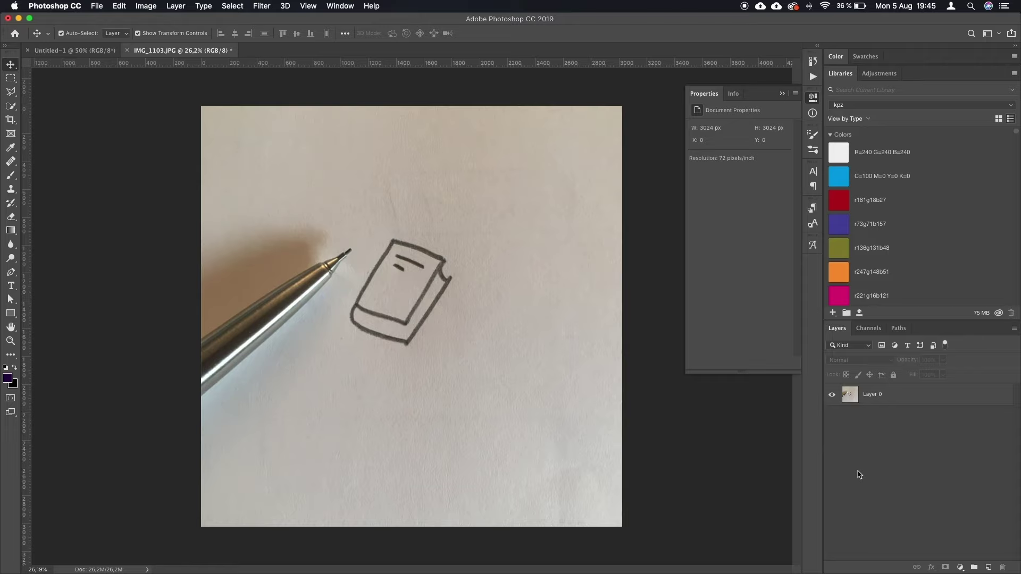
left_click(898, 405)
left_click(960, 568)
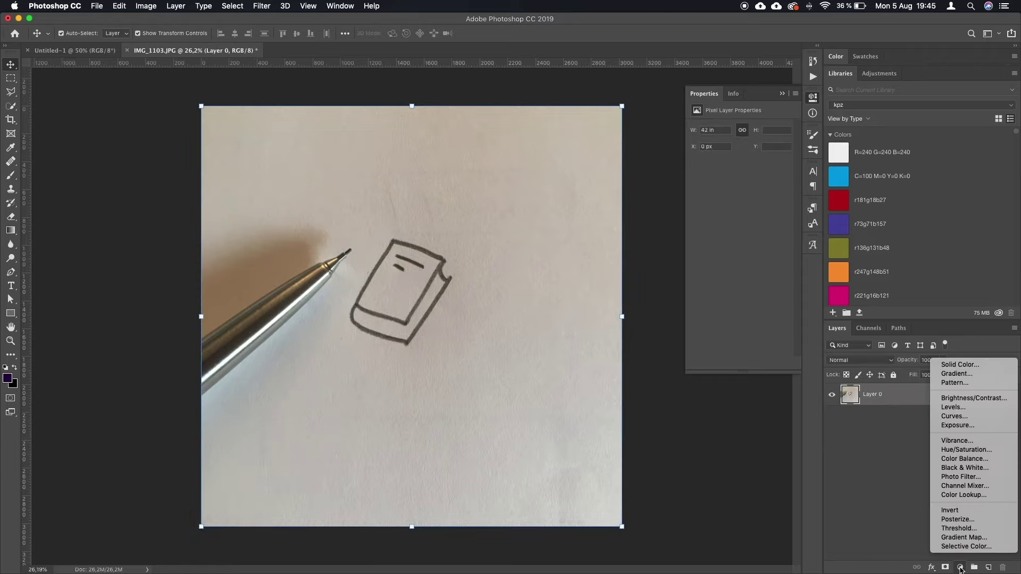
left_click(958, 468)
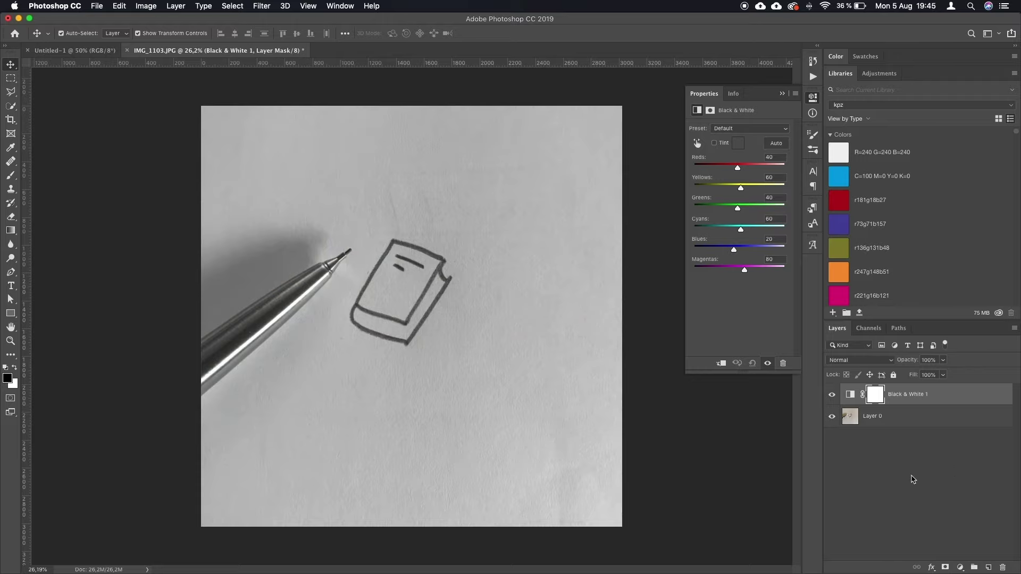
left_click(912, 479)
Add Levels and Curves adjustment layers above it and bring up the Curves 1 settings
left_click(960, 567)
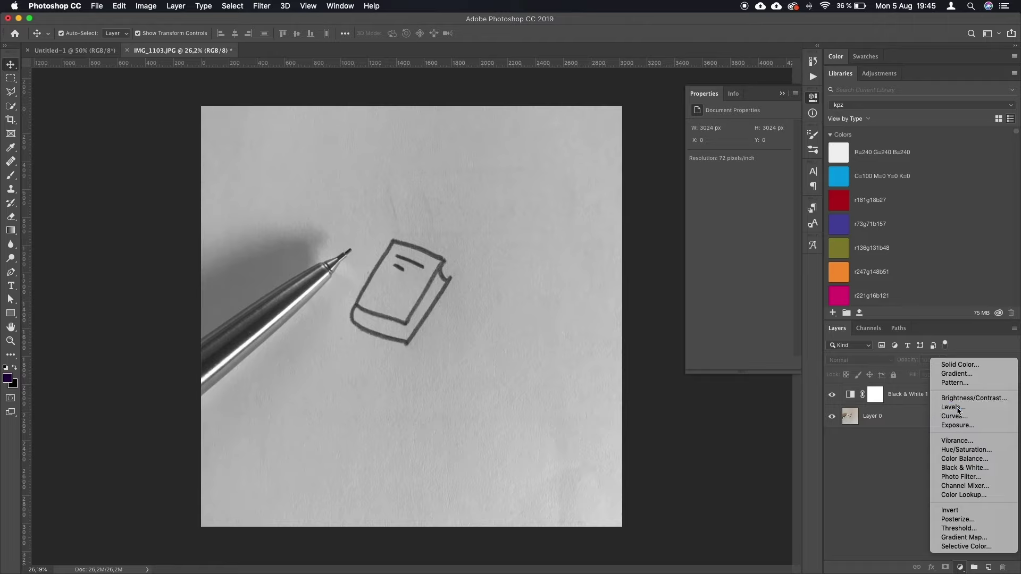
left_click(954, 407)
left_click(959, 567)
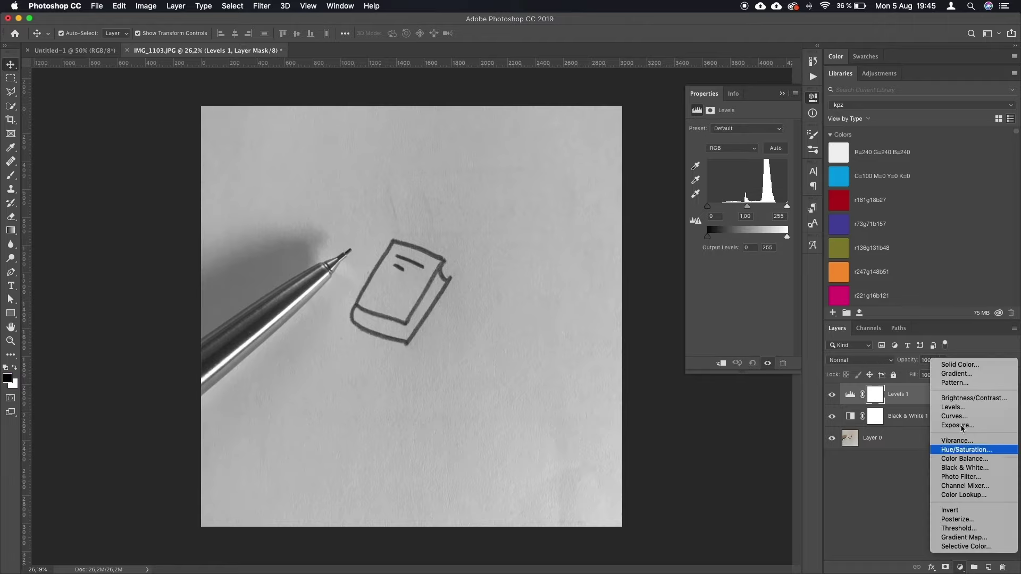
left_click(966, 416)
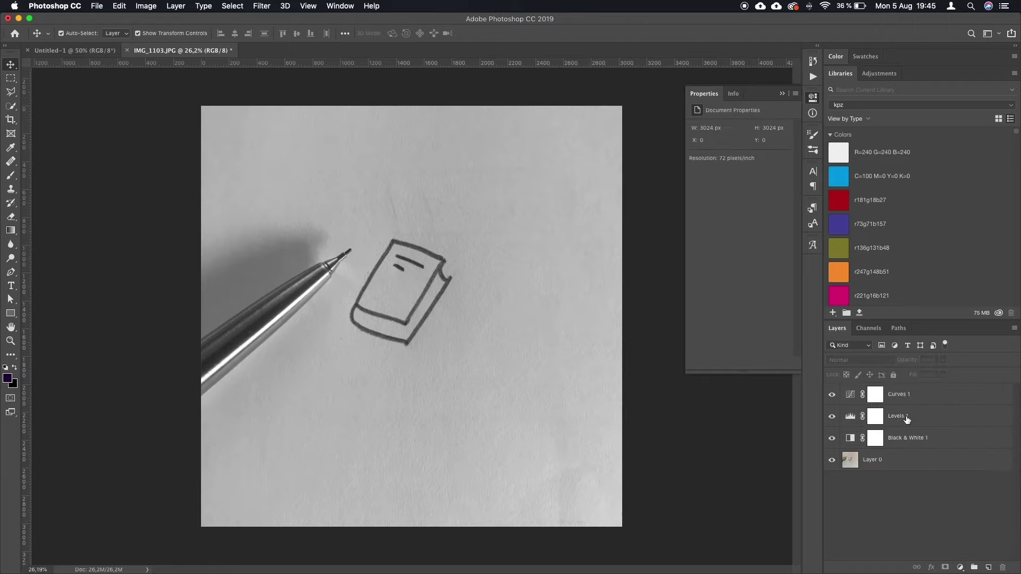
left_click(907, 419)
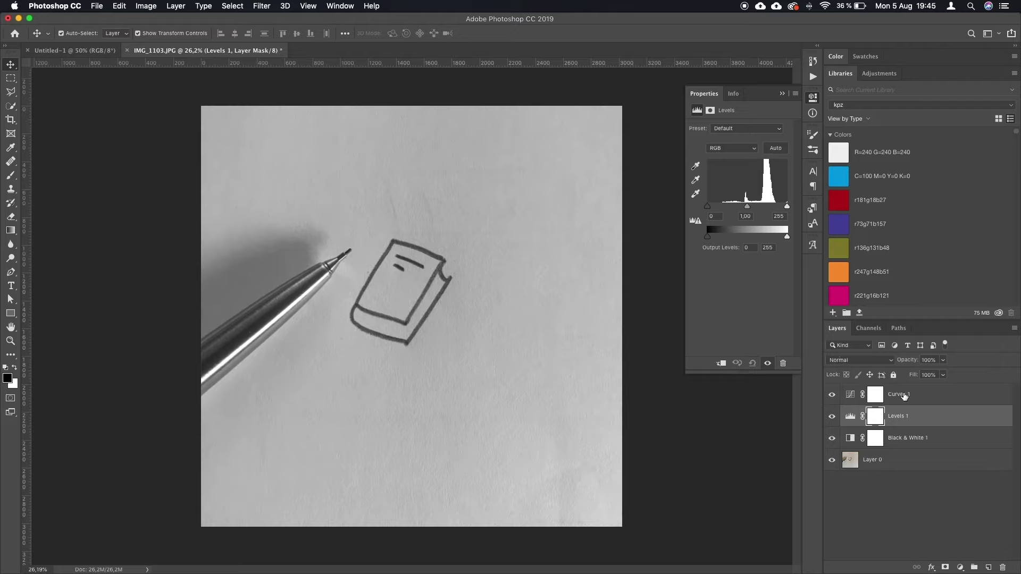
left_click(907, 396)
left_click(850, 398)
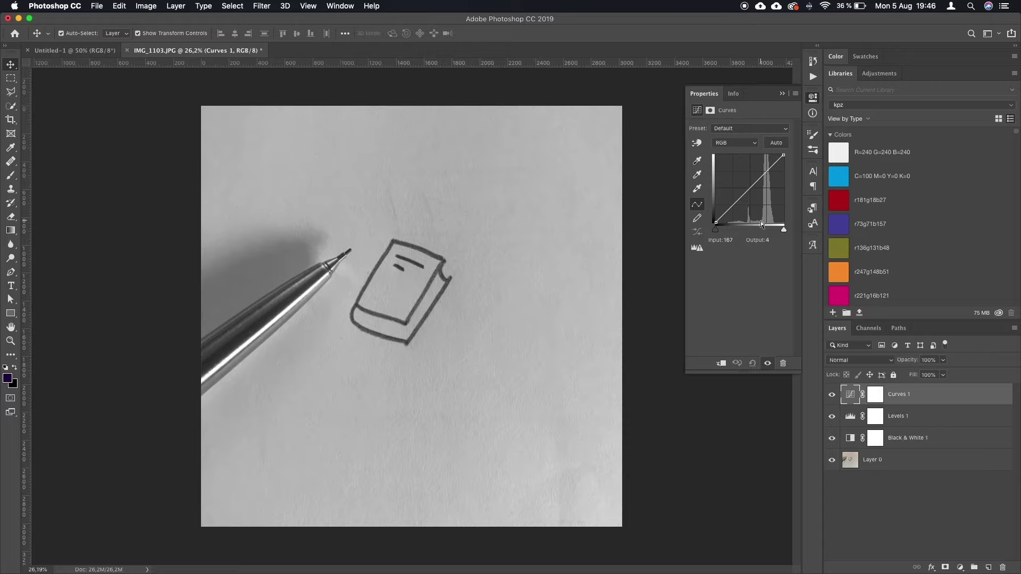
Steepen Curves 1 (input 140 to output 50) so lines turn solid black and the paper white
left_click_drag(730, 212, 740, 211)
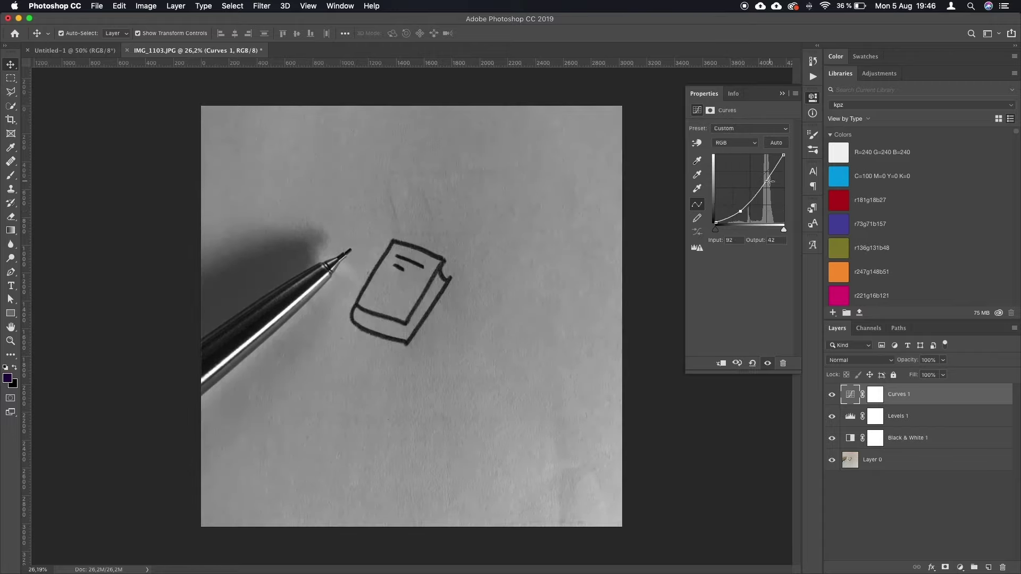
left_click_drag(769, 181, 754, 162)
left_click_drag(740, 211, 753, 209)
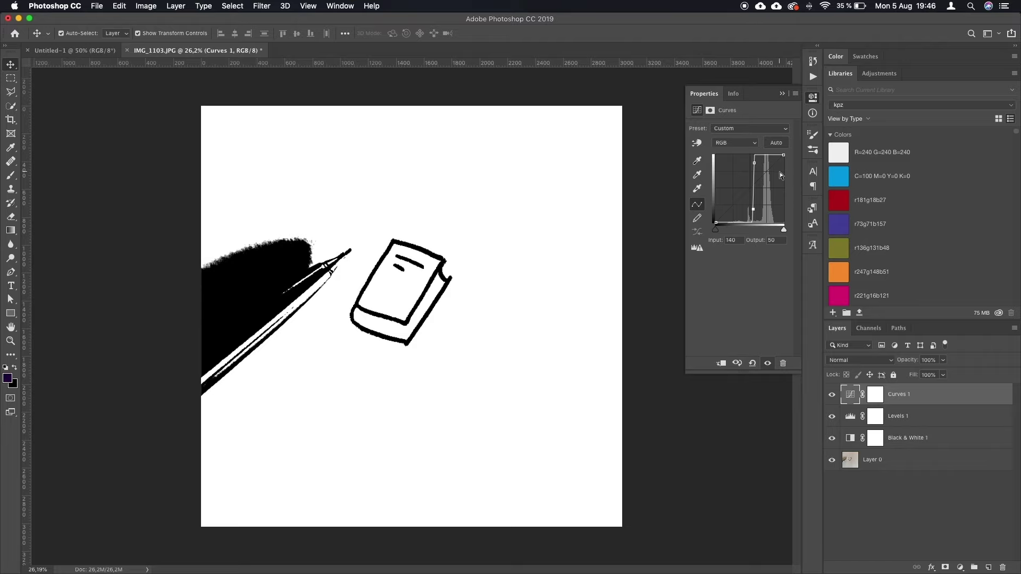
Zoom and pan around the canvas to inspect the black-and-white drawing's edges up close
scroll(415, 286, "up", 5)
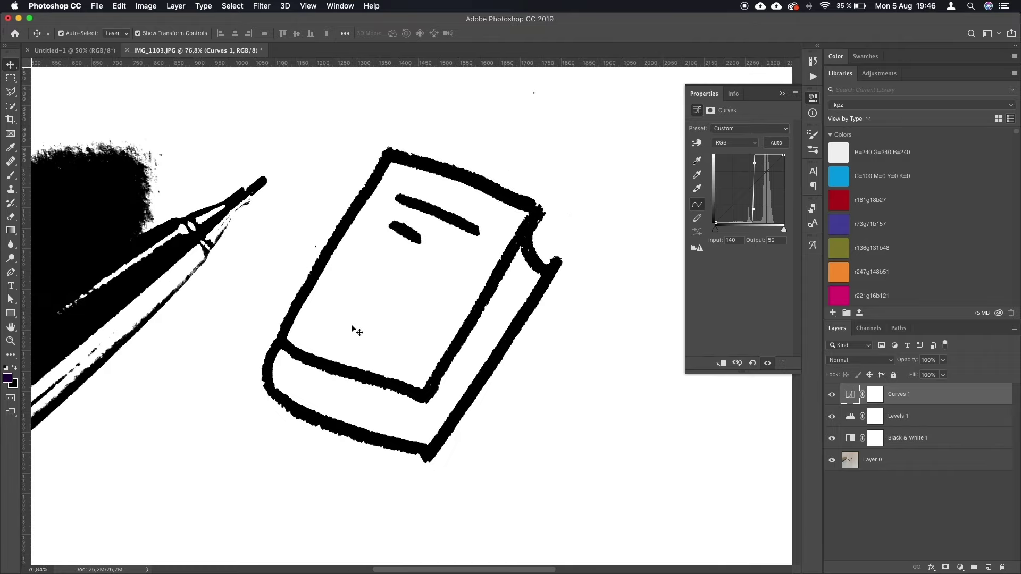
scroll(407, 366, "down", 4)
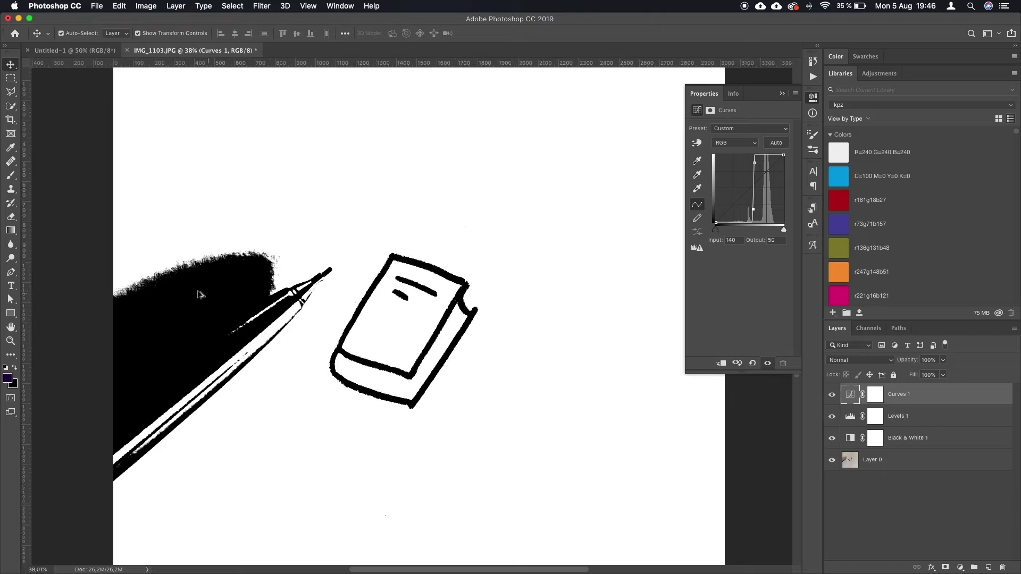
scroll(201, 292, "up", 2)
scroll(200, 294, "up", 4)
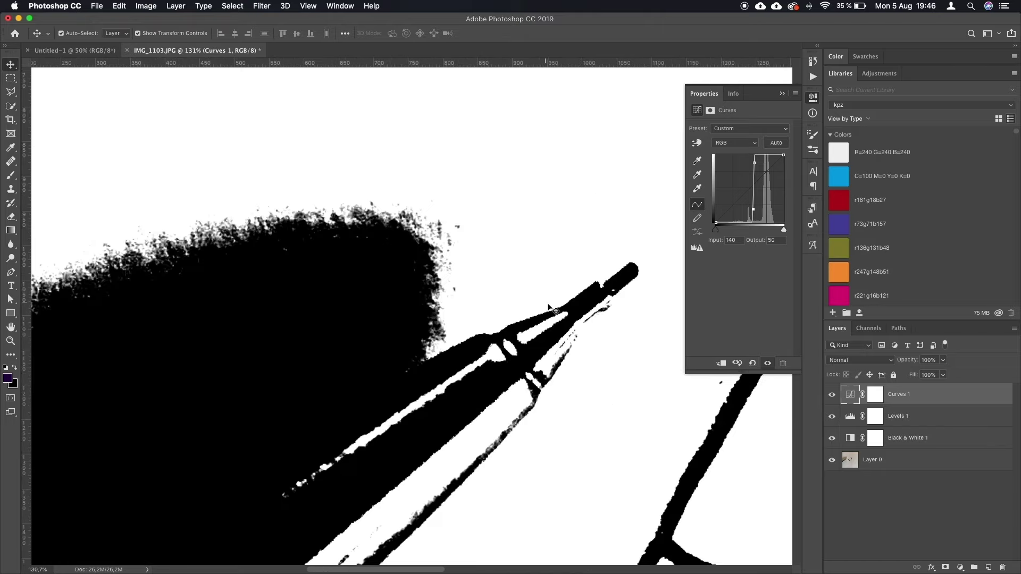
scroll(590, 324, "right", 10)
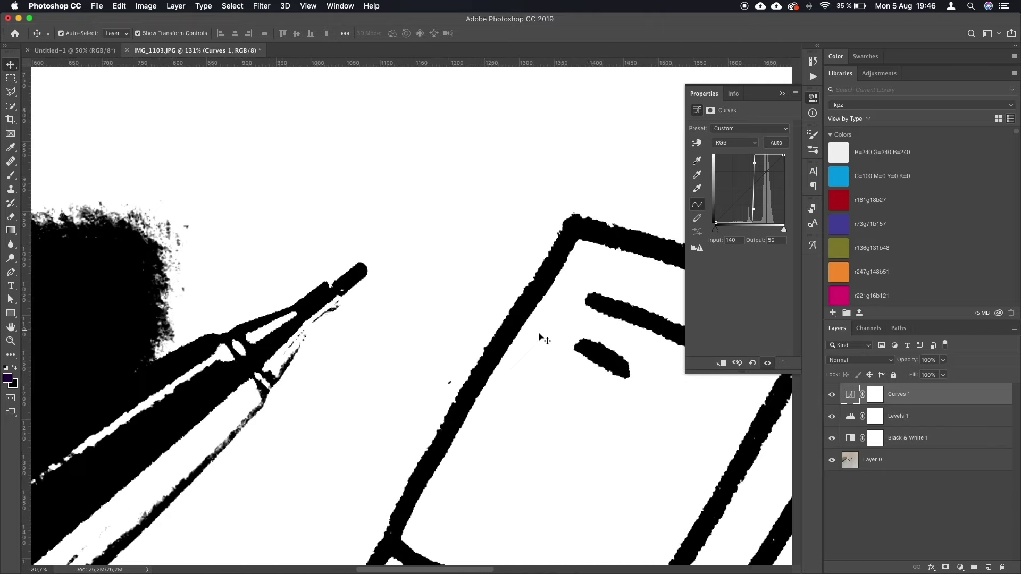
scroll(511, 343, "down", 3)
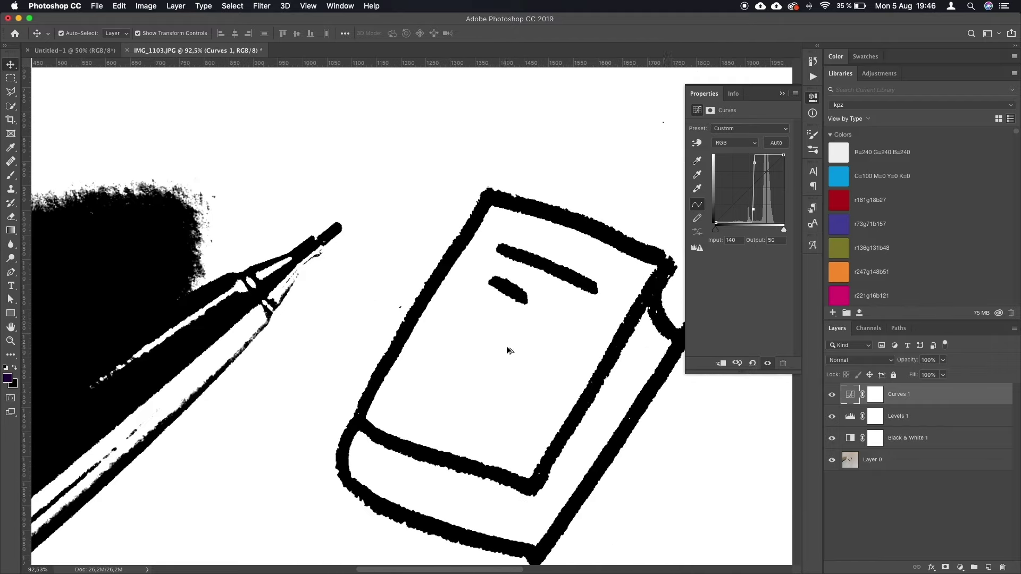
scroll(507, 347, "down", 2)
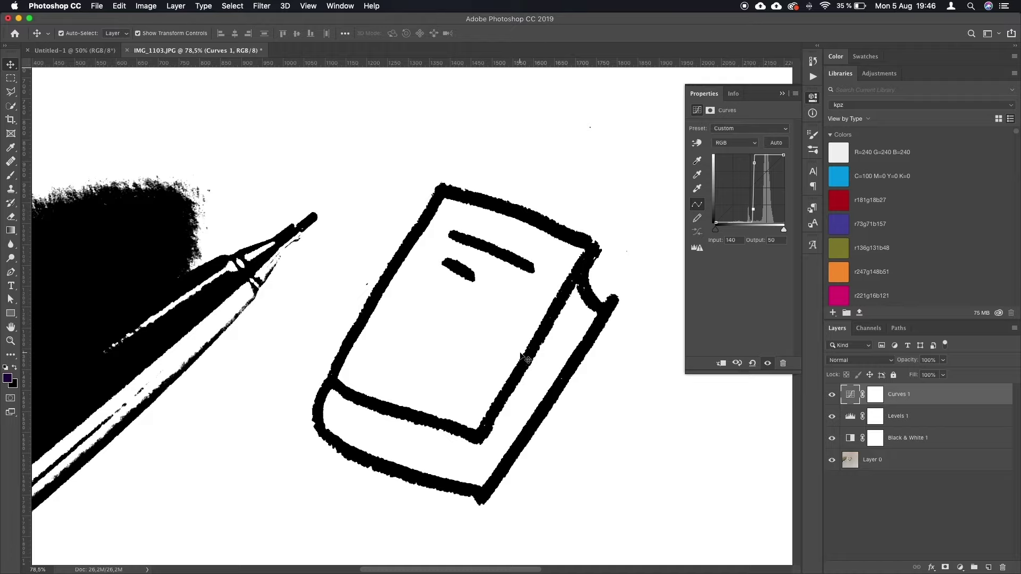
scroll(526, 360, "right", 3)
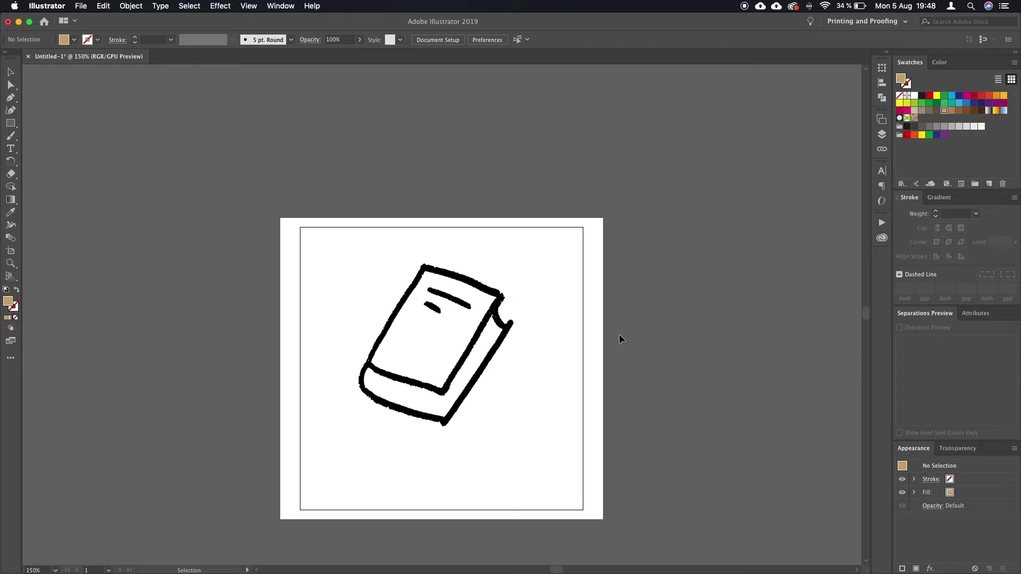
With the placed book icon.png selected, show the Properties panel and dock it on the right
left_click(561, 349)
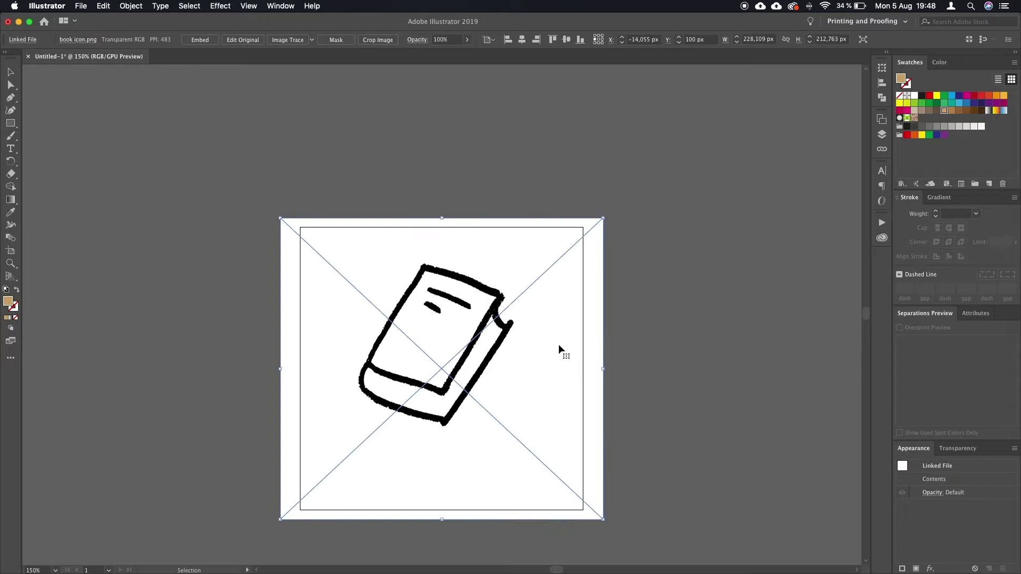
left_click(647, 364)
left_click(599, 359)
left_click(512, 215)
left_click(509, 297)
left_click(295, 8)
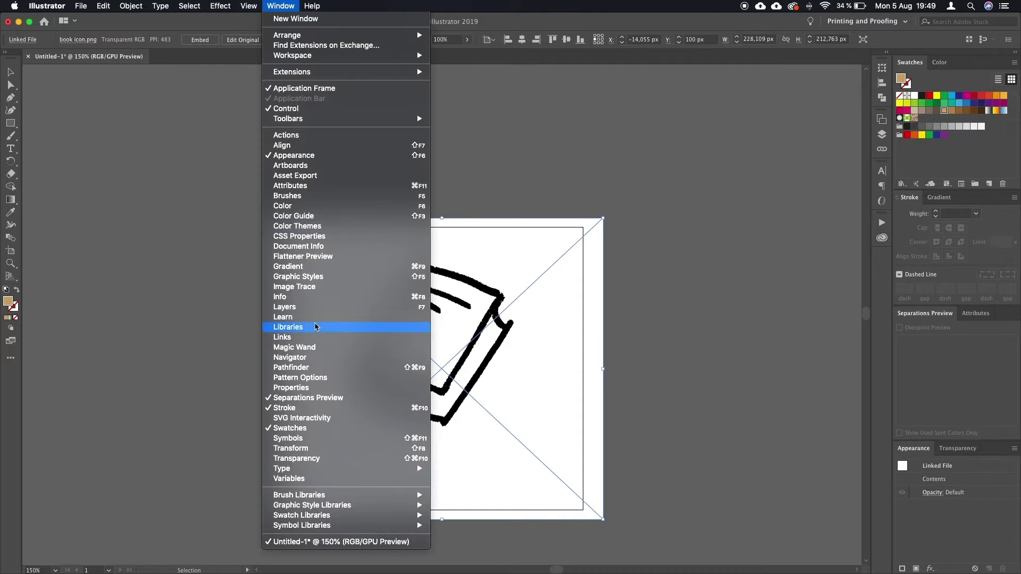
left_click(326, 388)
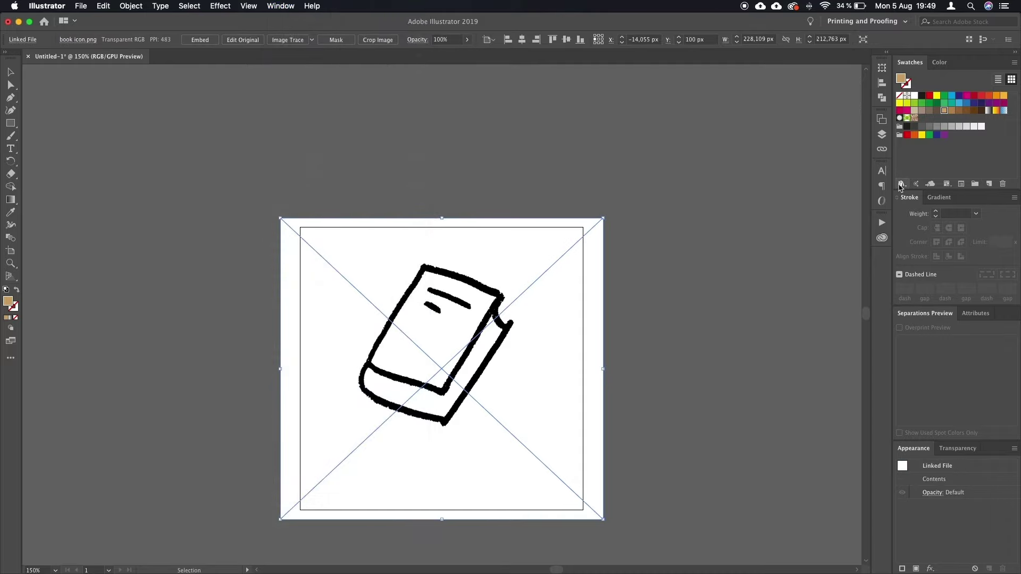
left_click_drag(761, 312, 965, 63)
Trace the book with the Sketched Art preset, move it left of the artboard, and expand it
left_click(312, 40)
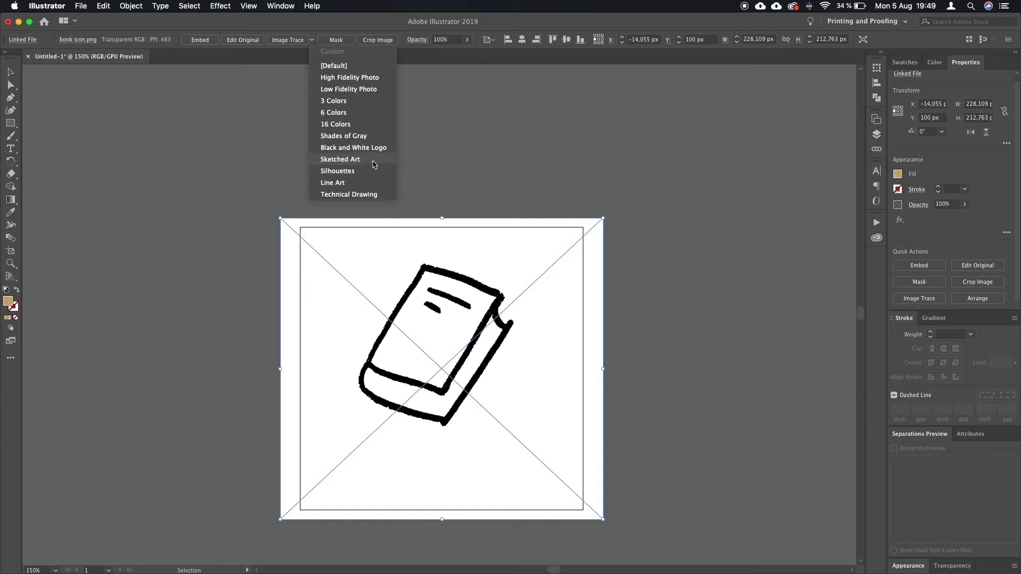
left_click(727, 311)
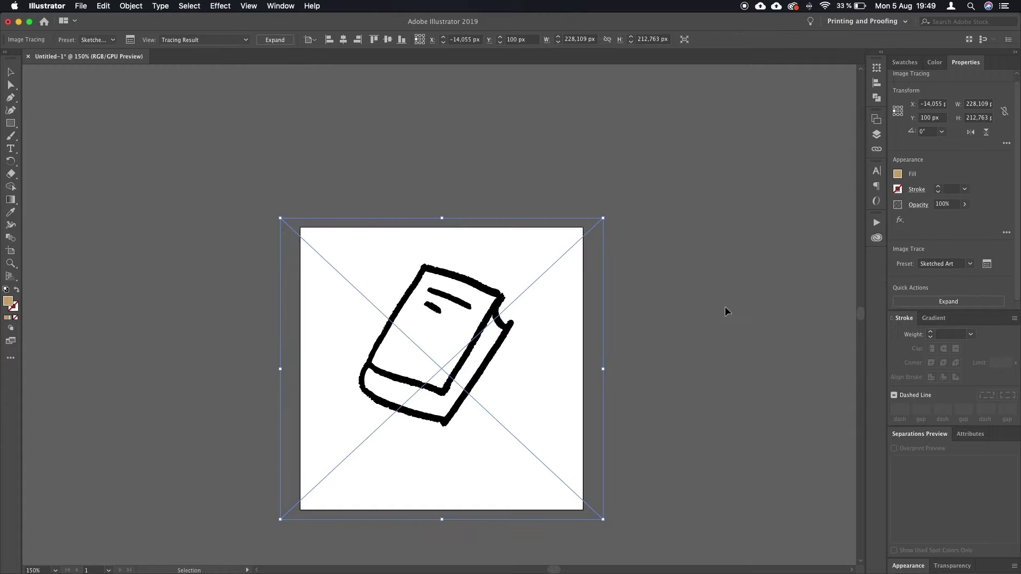
left_click(449, 182)
mouse_move(496, 330)
left_mouse_down()
mouse_move(360, 282)
mouse_move(257, 274)
left_mouse_up()
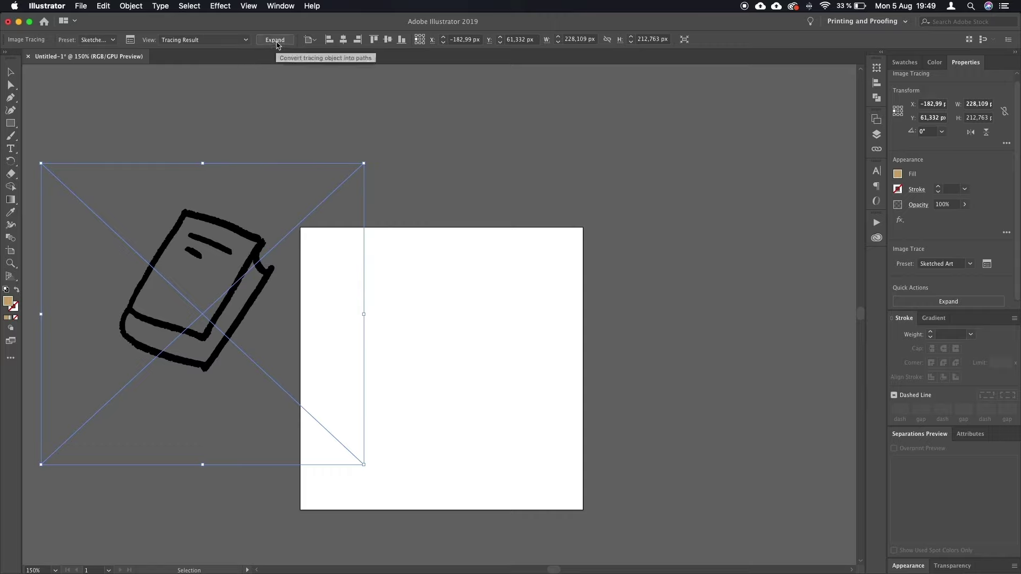
left_click(276, 42)
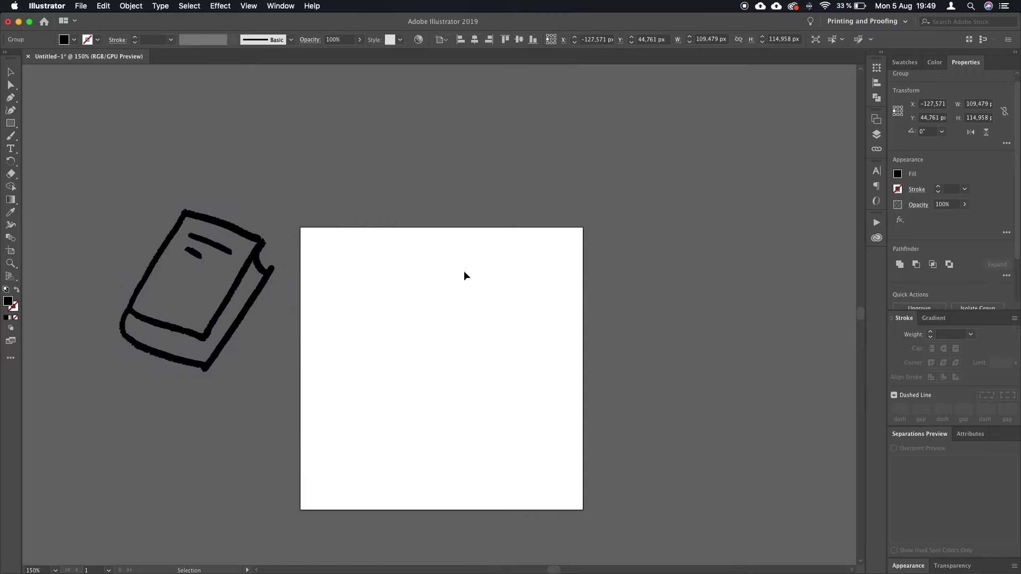
Scale the vector book group to about 259.8 × 272.8 px, keeping it left of the artboard
mouse_move(253, 284)
left_mouse_down()
mouse_move(304, 241)
mouse_move(372, 223)
mouse_move(462, 228)
mouse_move(676, 301)
mouse_move(727, 340)
left_mouse_up()
left_click(800, 361)
left_click(709, 338)
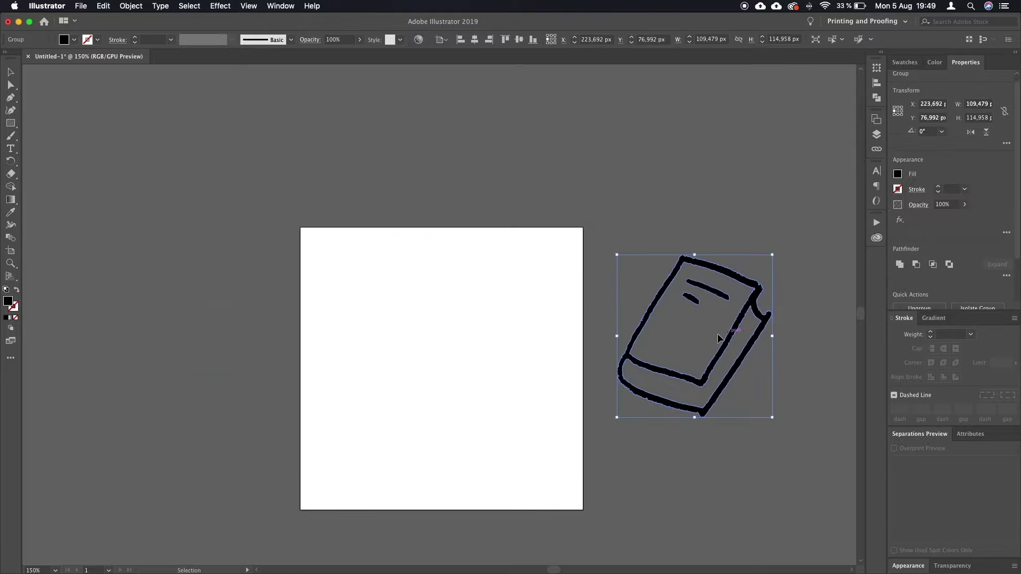
left_click_drag(615, 336, 366, 366)
key("super+minus")
key("super+minus")
key("super+minus")
key("super+minus")
left_click_drag(596, 312, 409, 313)
key("super+plus")
key("super+plus")
key("super+plus")
key("super+plus")
scroll(516, 317, "down", 4)
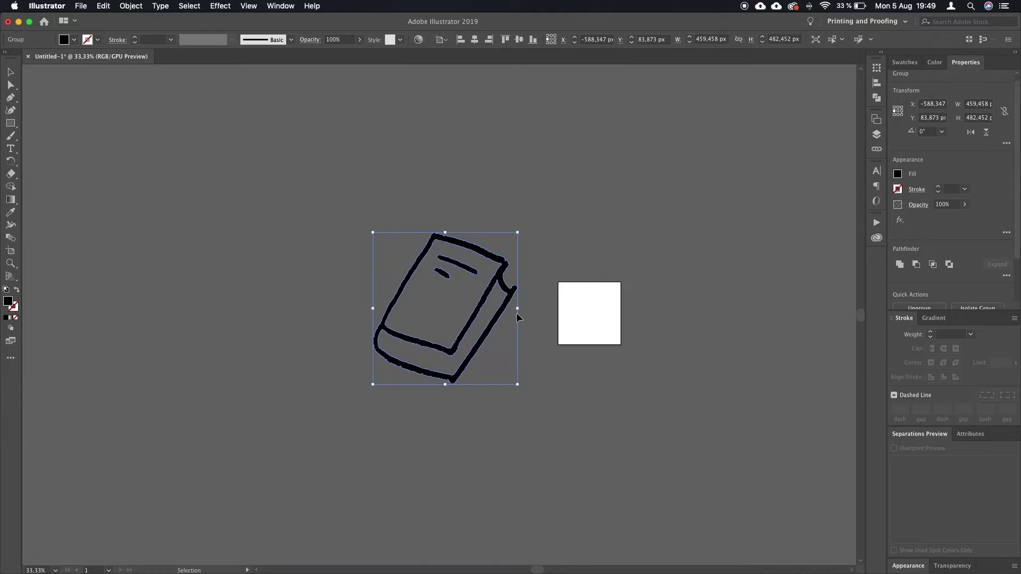
left_click_drag(518, 307, 655, 323)
key("super+plus")
key("super+plus")
key("super+plus")
key("super+plus")
left_click(504, 321)
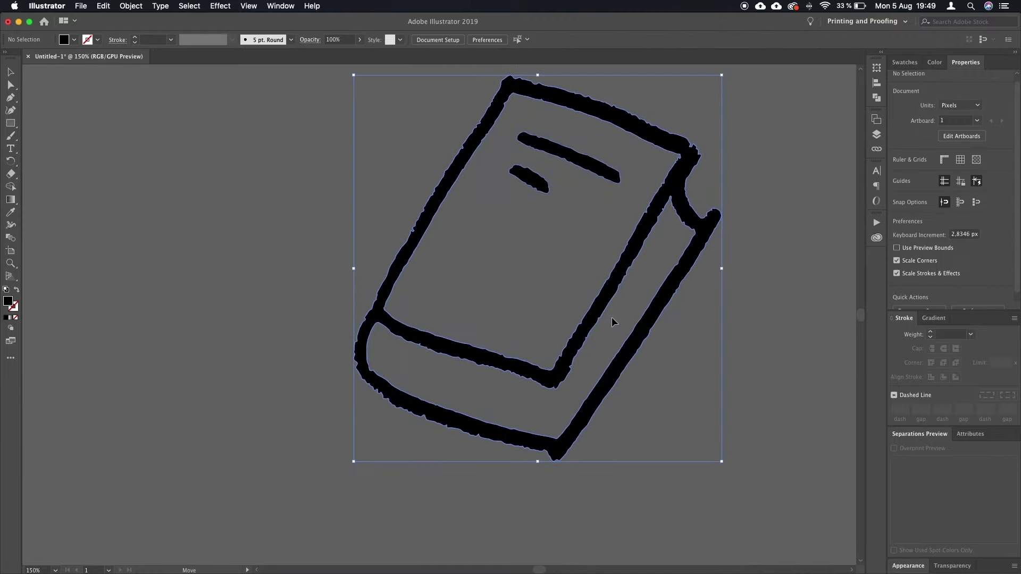
Give the book drawing a dark red fill through the Color Picker
double_click(9, 302)
left_click(497, 238)
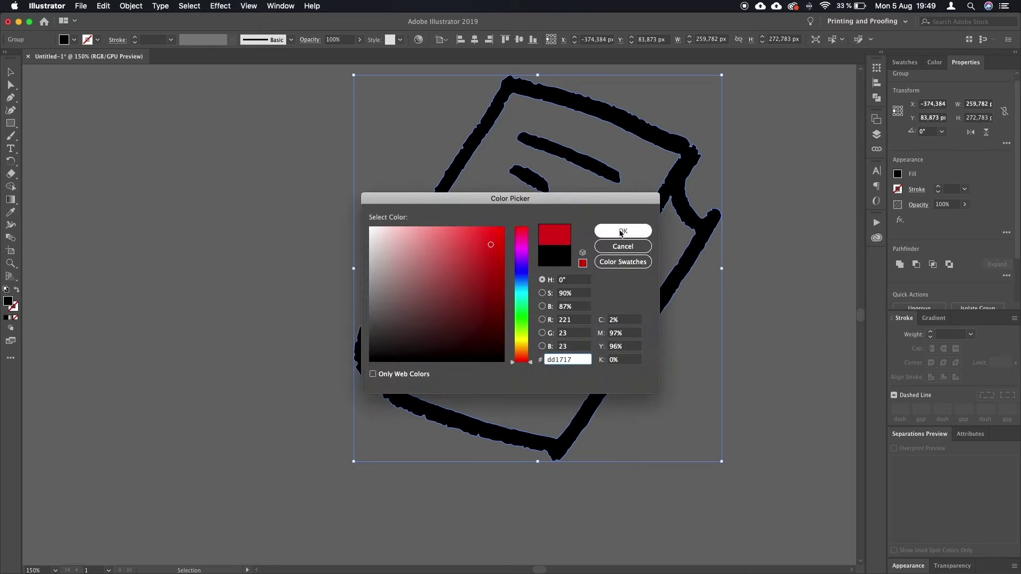
left_click(622, 230)
left_click(282, 257)
left_click(407, 333)
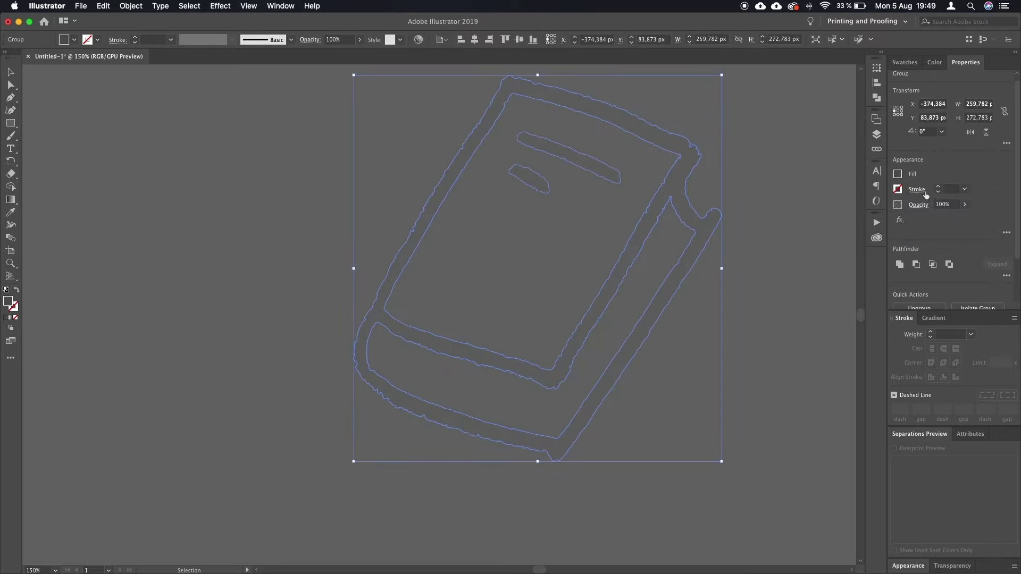
Switch the Color panel to RGB and change the book's fill to bright green (#20F900)
left_click(934, 62)
left_click(1013, 62)
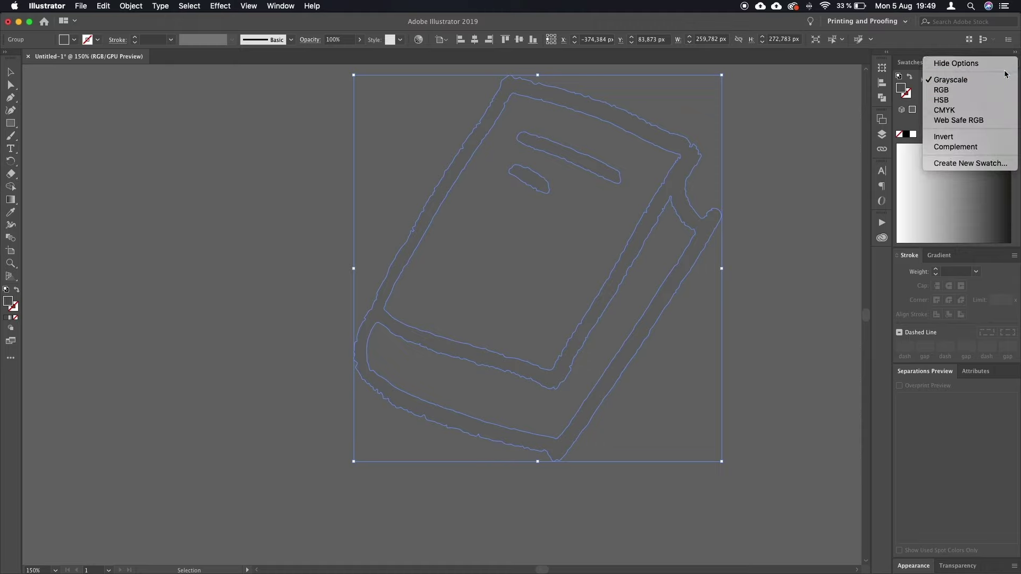
left_click(982, 89)
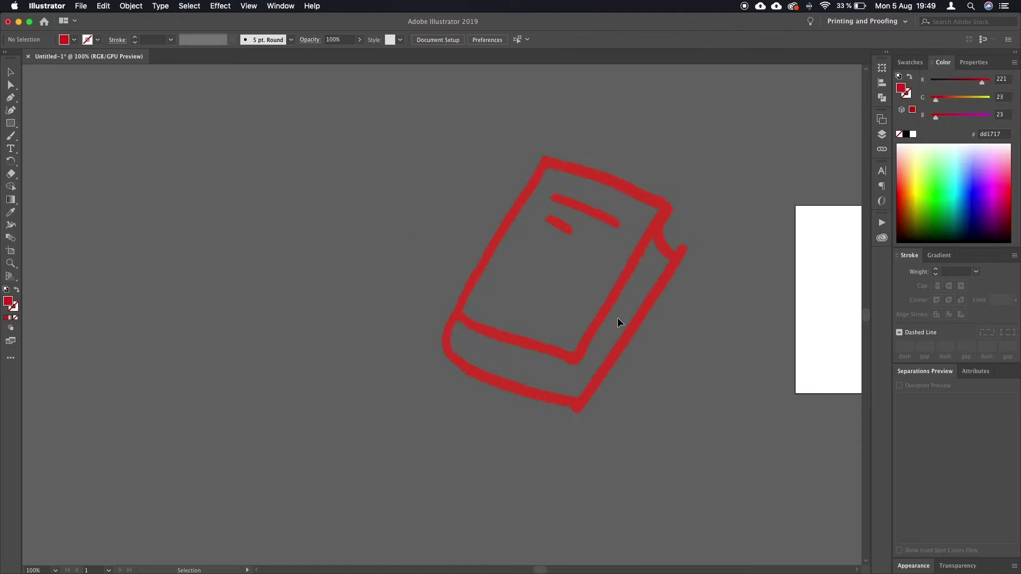
scroll(617, 318, "right", 5)
key("super+equal")
left_click(511, 305)
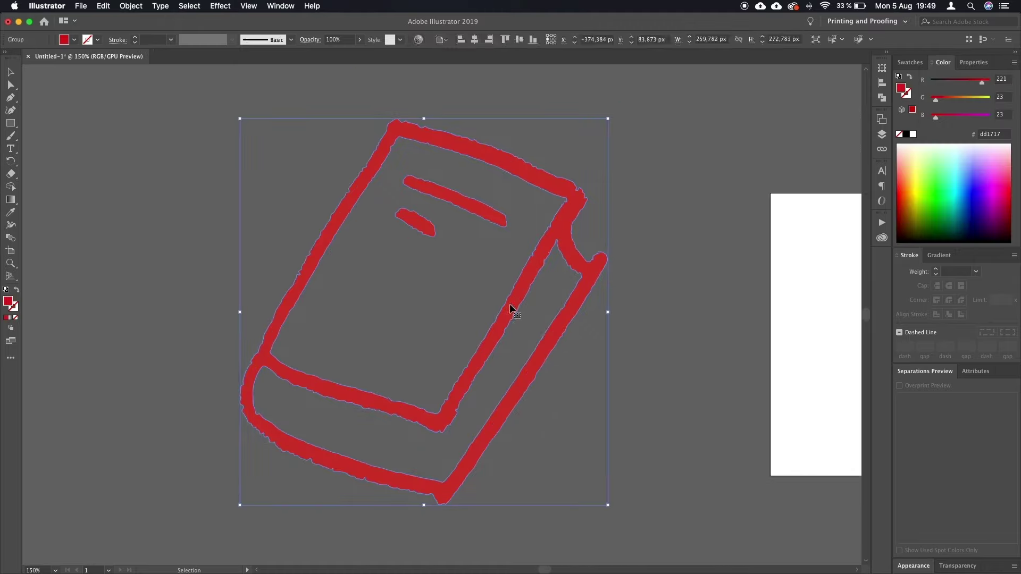
left_click(942, 191)
left_click(666, 272)
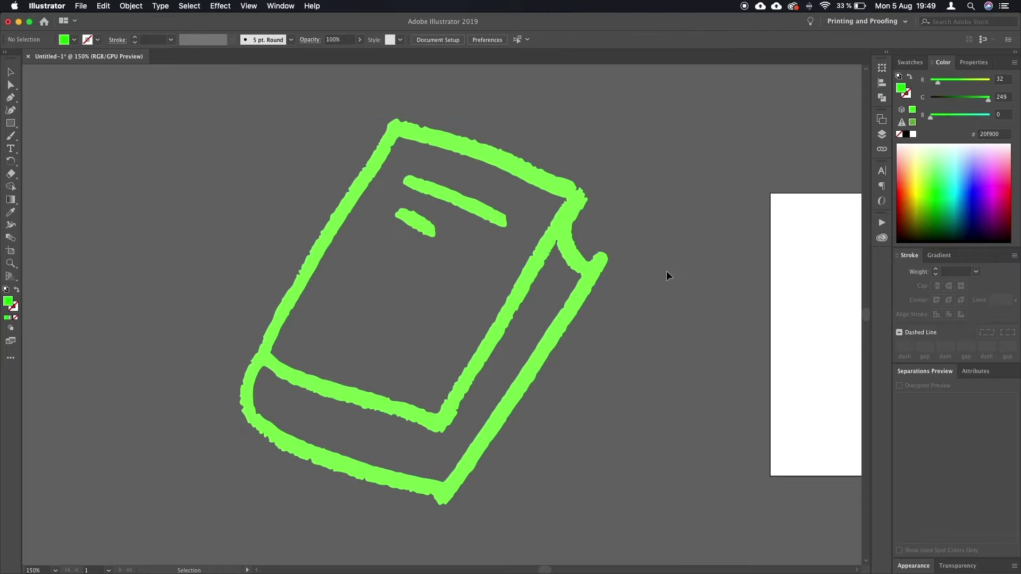
Move the green book right of the white artboard, to X 255.22, Y 100 px
key("super+minus")
key("super+minus")
key("super+minus")
key("super+minus")
key("super+equal")
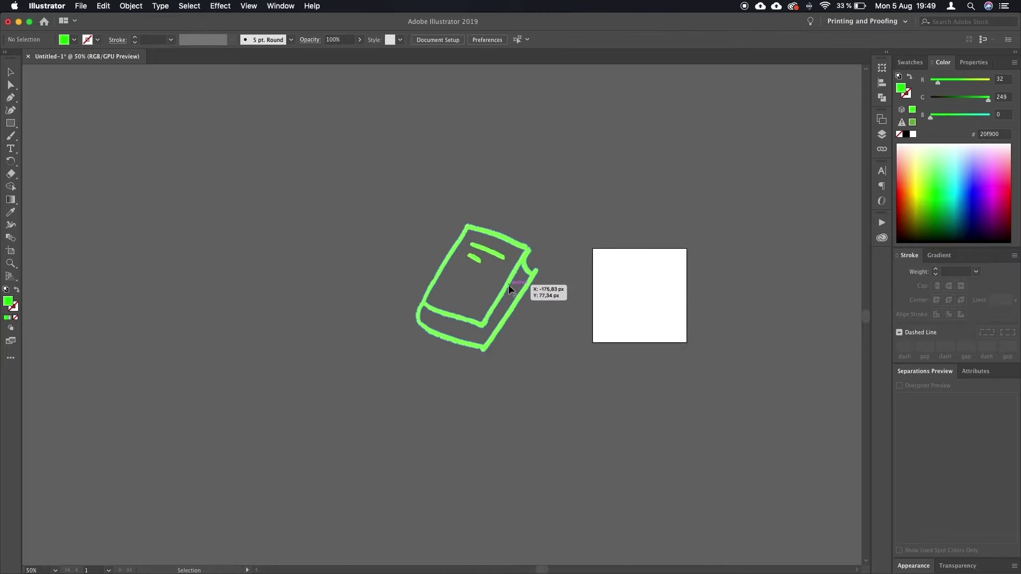
left_click_drag(508, 285, 805, 292)
left_click(748, 411)
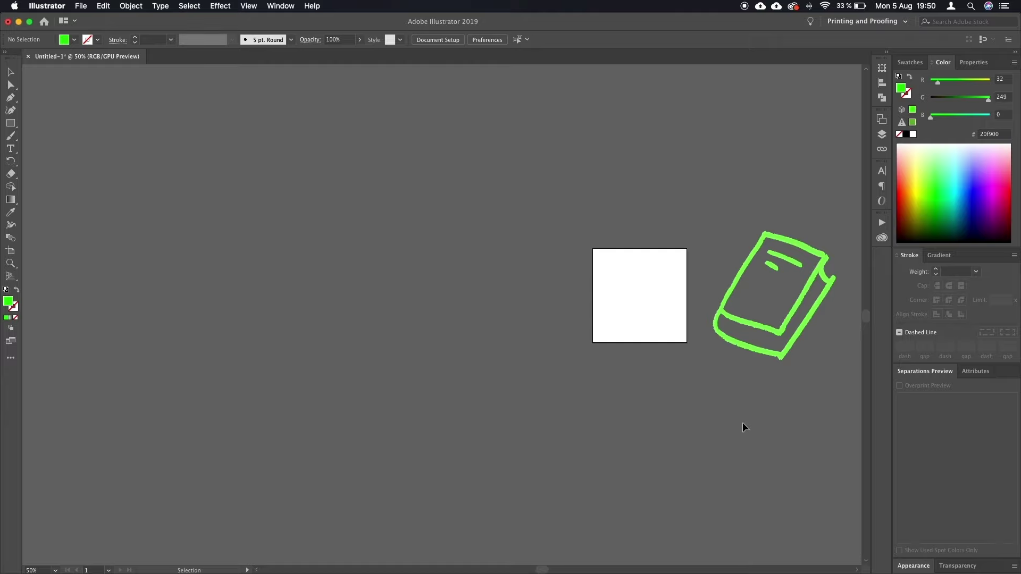
left_click(758, 335)
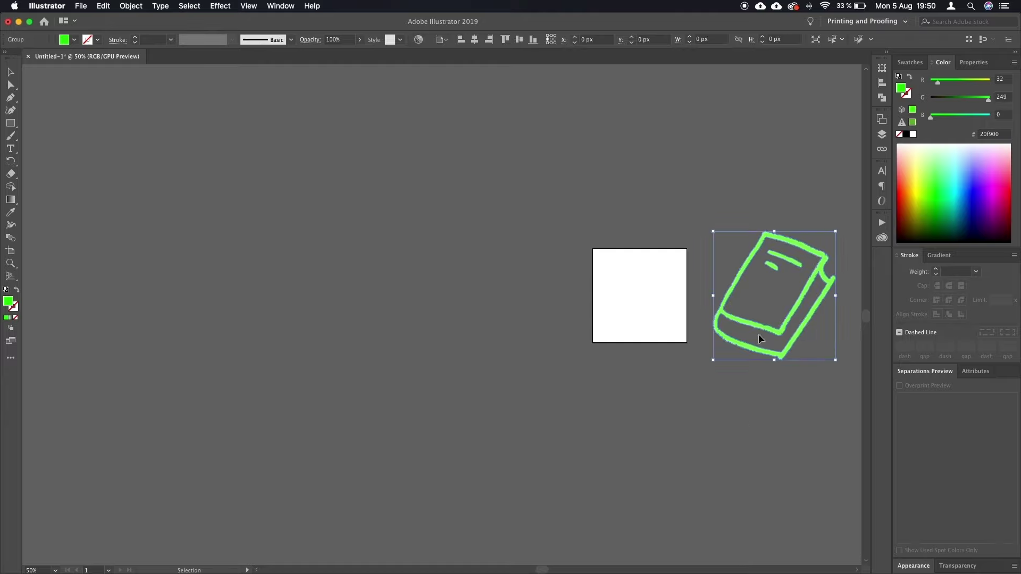
left_click(754, 429)
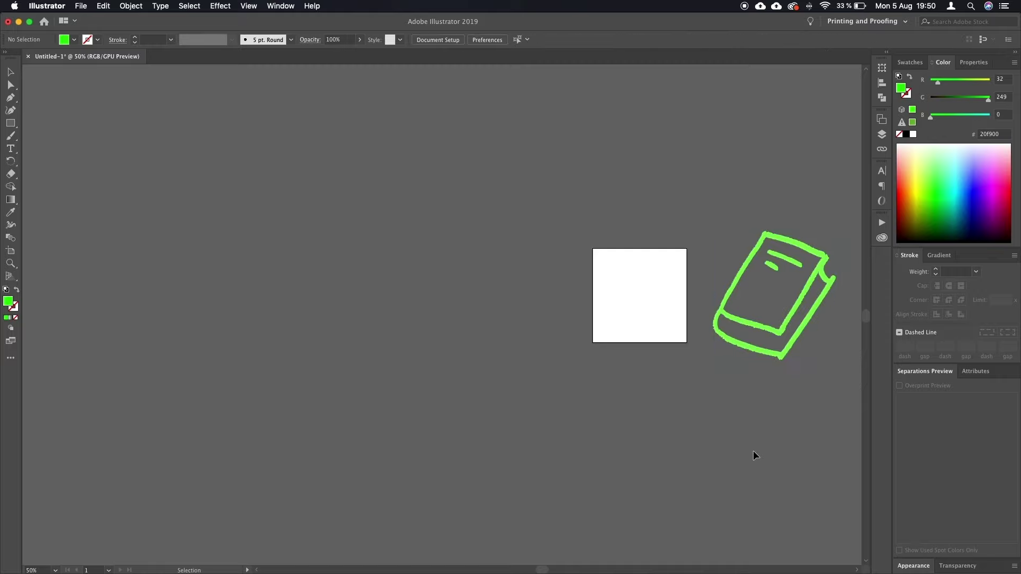